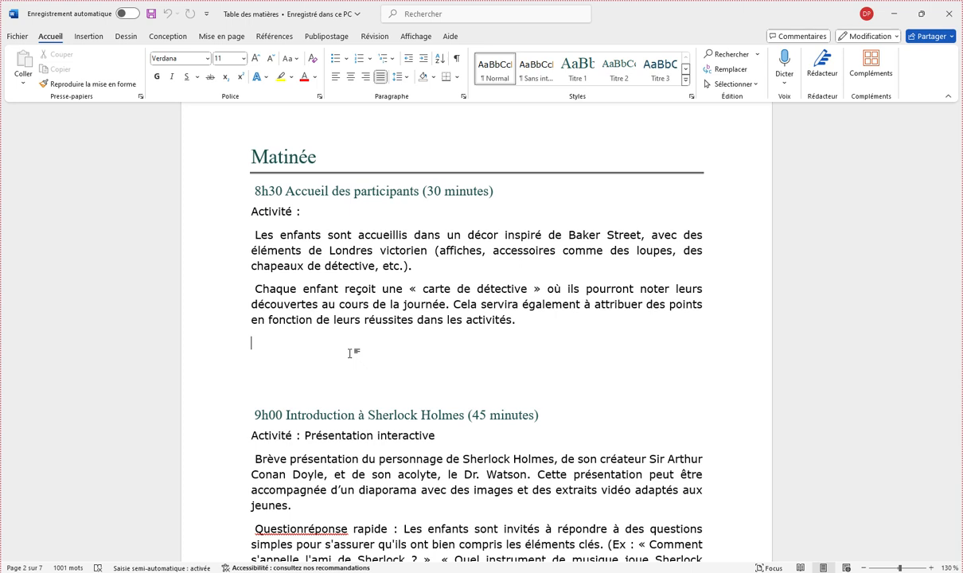
# Step: Remove the blank lines above the 9h00 heading and the leading spaces in the 8h30 and 9h00 headings
pyautogui.press('Delete')
pyautogui.press('Delete')
pyautogui.press('Delete')
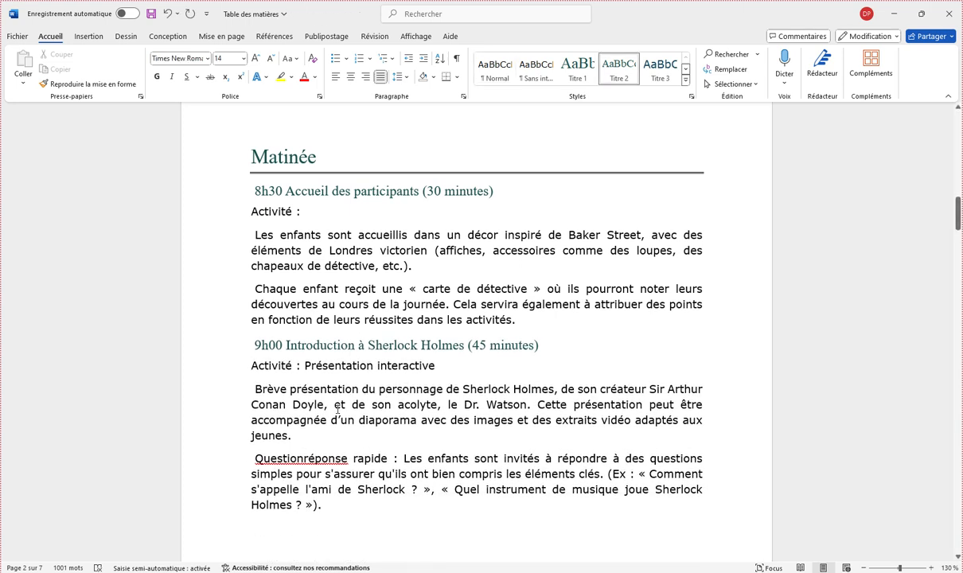
pyautogui.press('Delete')
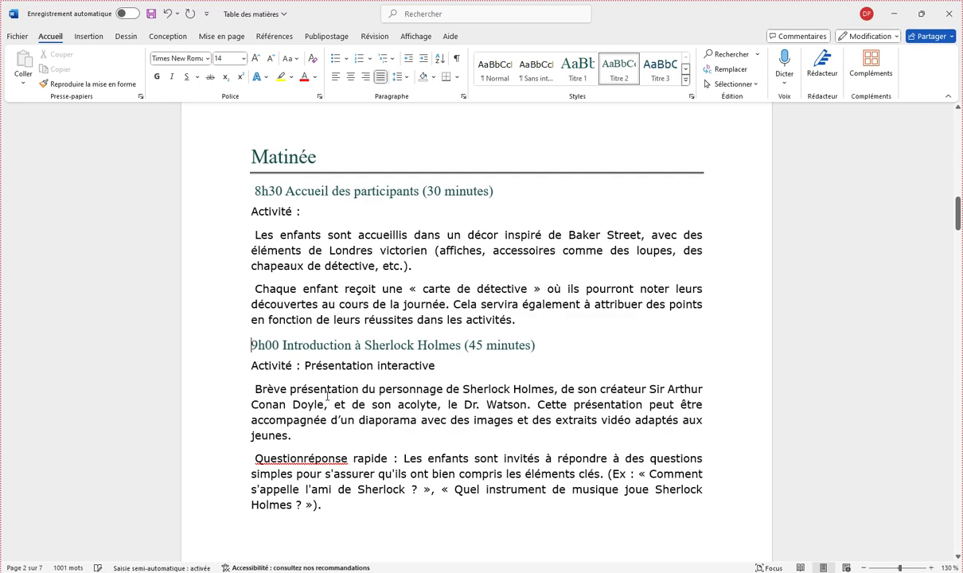
pyautogui.click(243, 191)
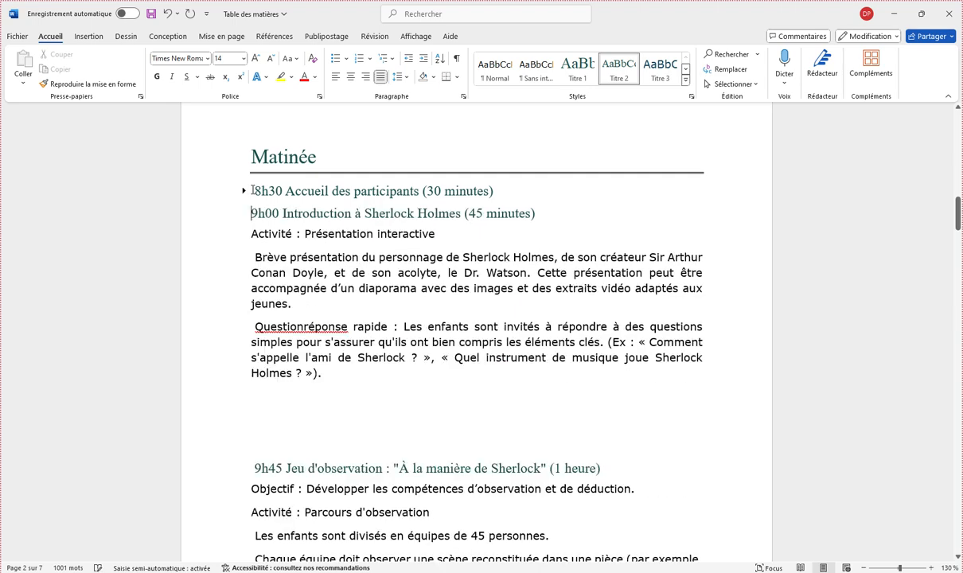
pyautogui.click(244, 191)
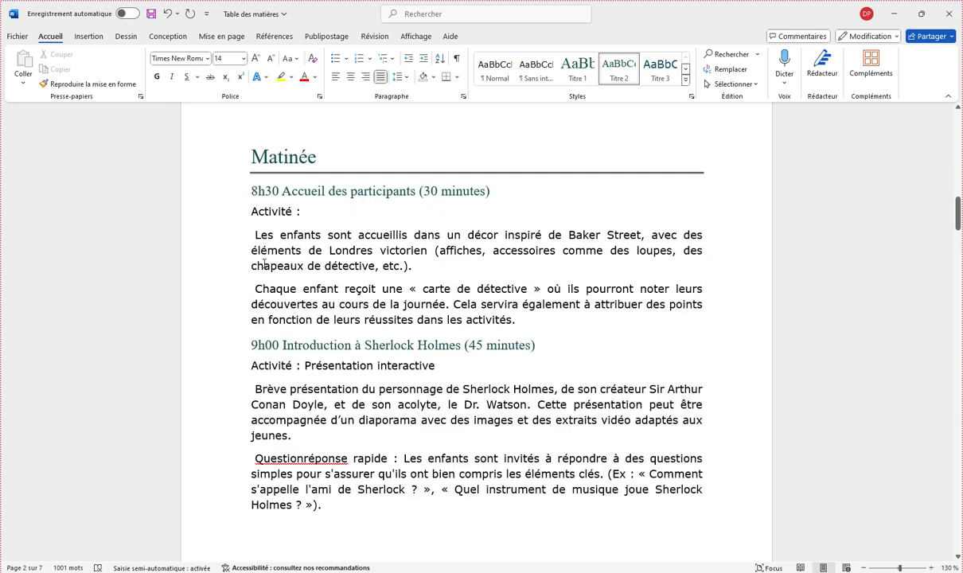
# Step: Remove the blank space above the 9h45 Jeu d'observation and 11h00 Atelier créatif headings
pyautogui.scroll(-4, 274, 430)
pyautogui.click(444, 364)
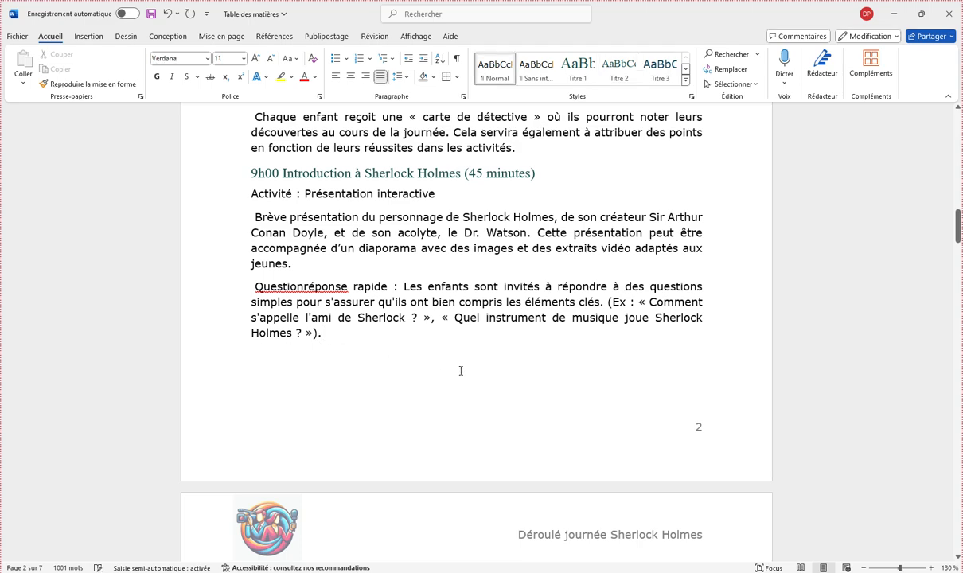
pyautogui.scroll(-2, 283, 395)
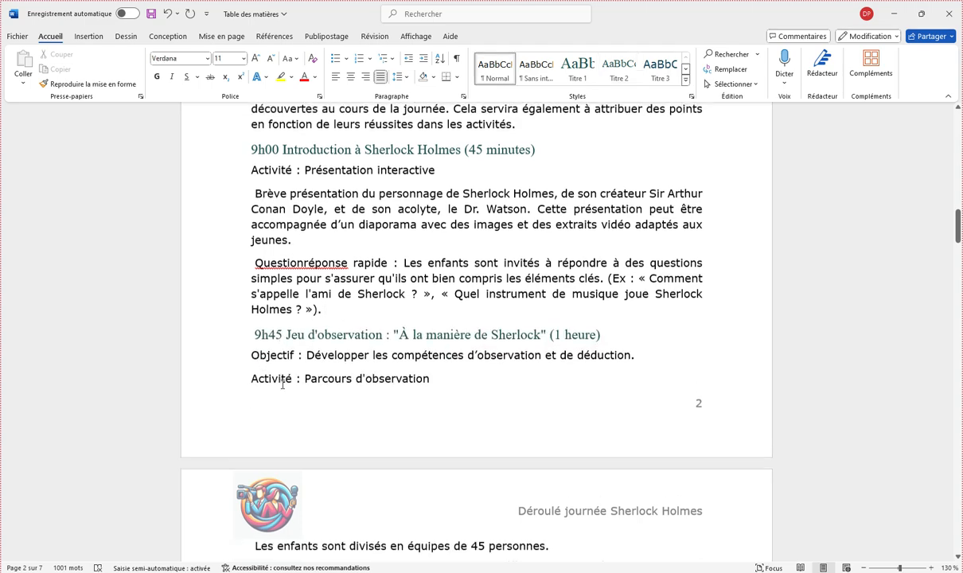
pyautogui.scroll(-5, 283, 396)
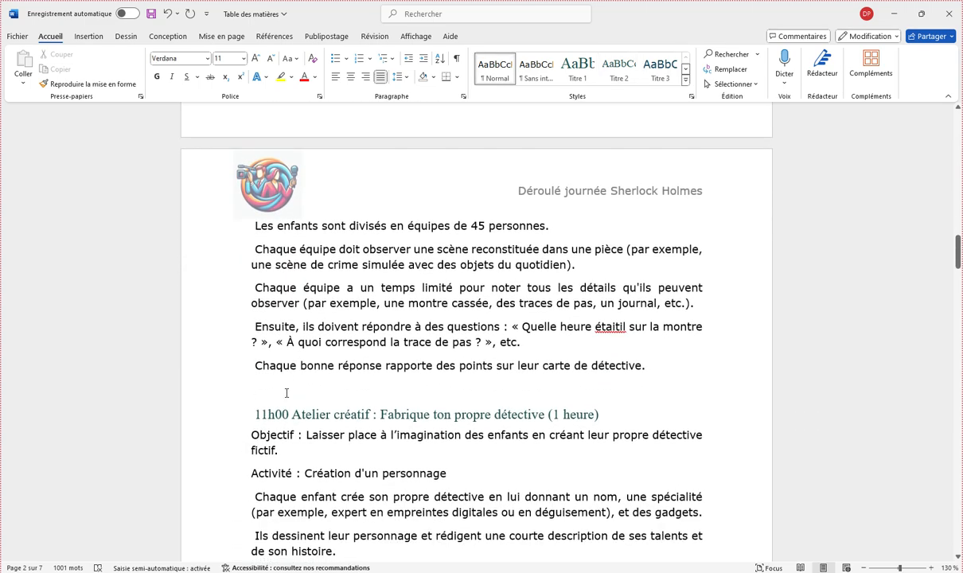
pyautogui.press('Delete')
pyautogui.scroll(-7, 428, 415)
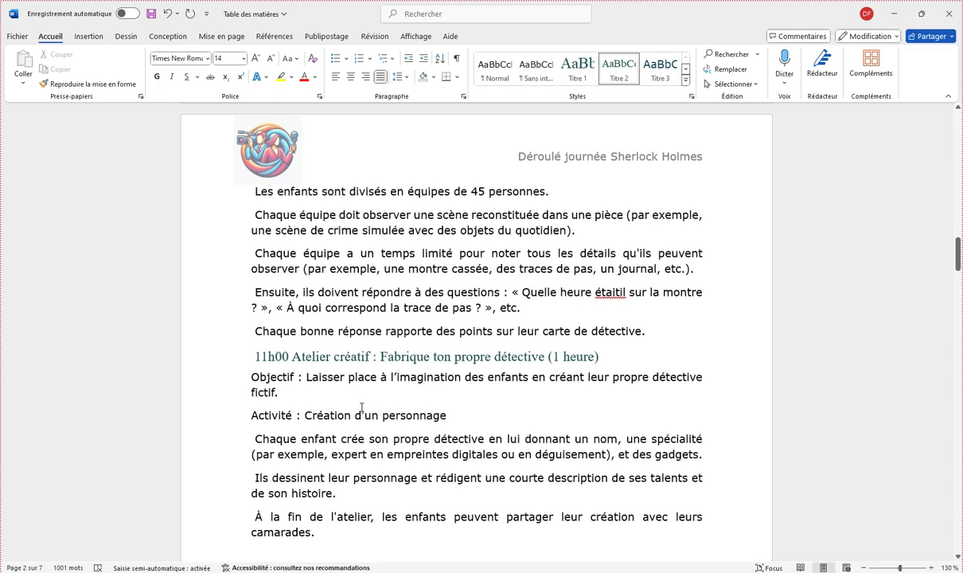
# Step: Lay out the Matinée content in two columns, from the 8h30 heading through the paragraph ending in "leurs camarades."
pyautogui.scroll(20, 361, 408)
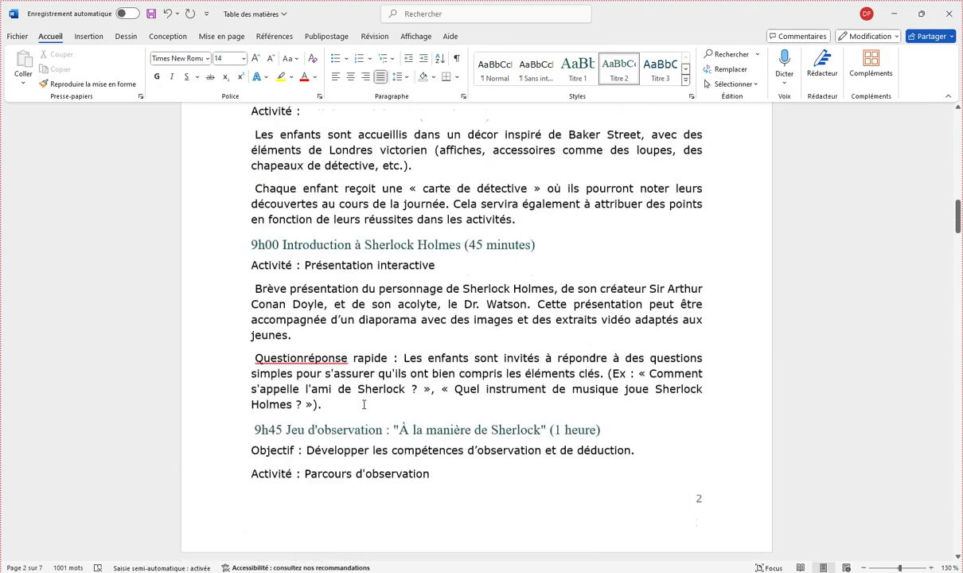
pyautogui.scroll(-2, 364, 404)
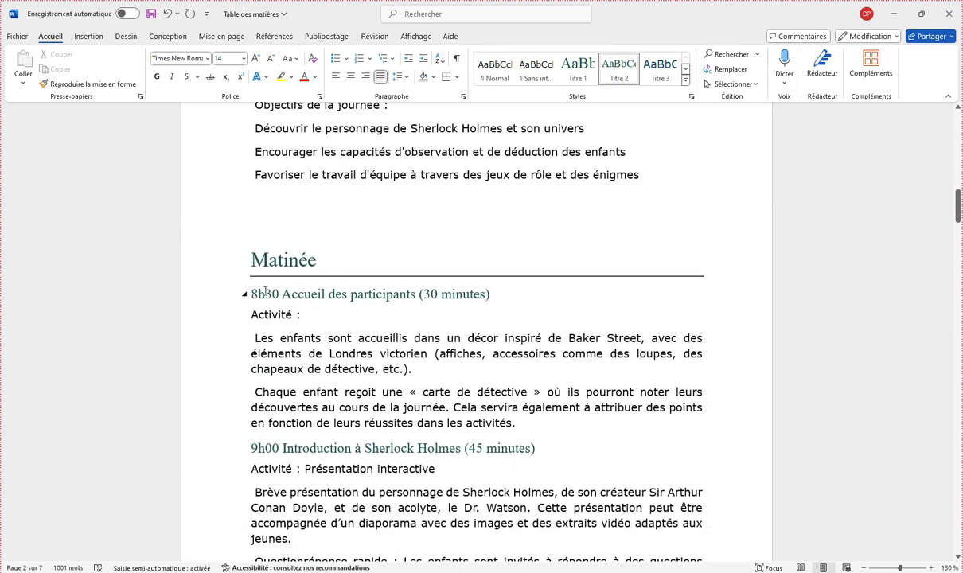
pyautogui.moveTo(253, 294); pyautogui.dragTo(496, 303)
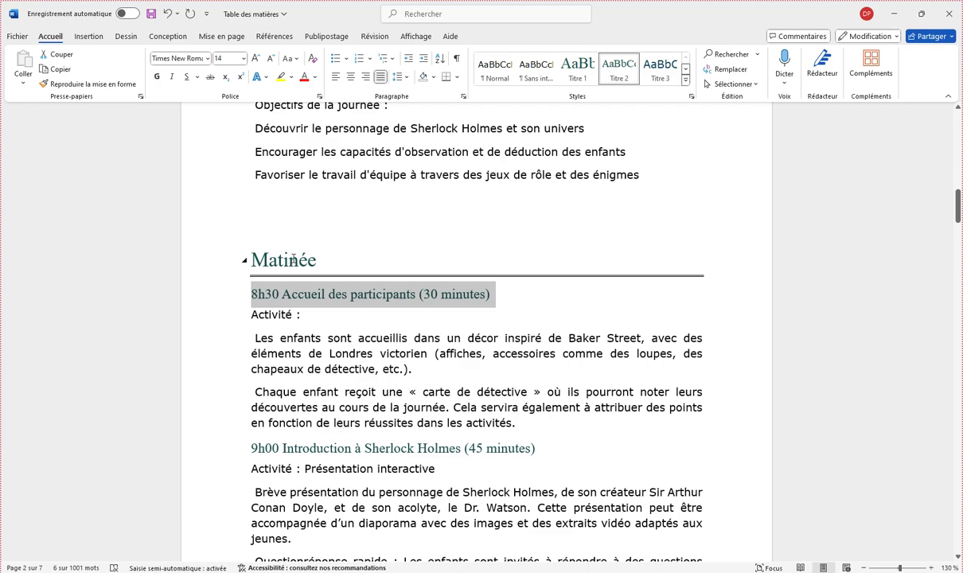
pyautogui.scroll(-13, 380, 381)
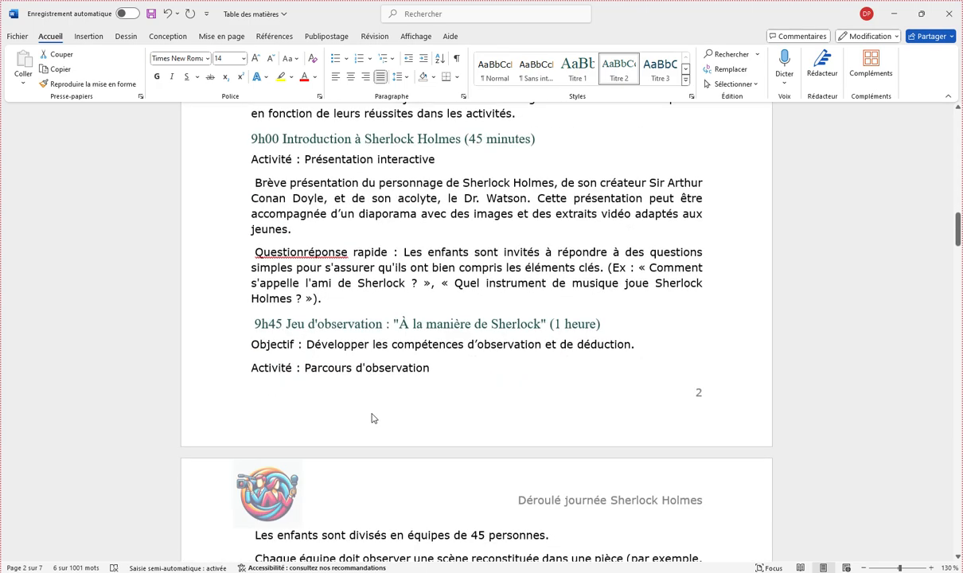
pyautogui.scroll(-3, 373, 414)
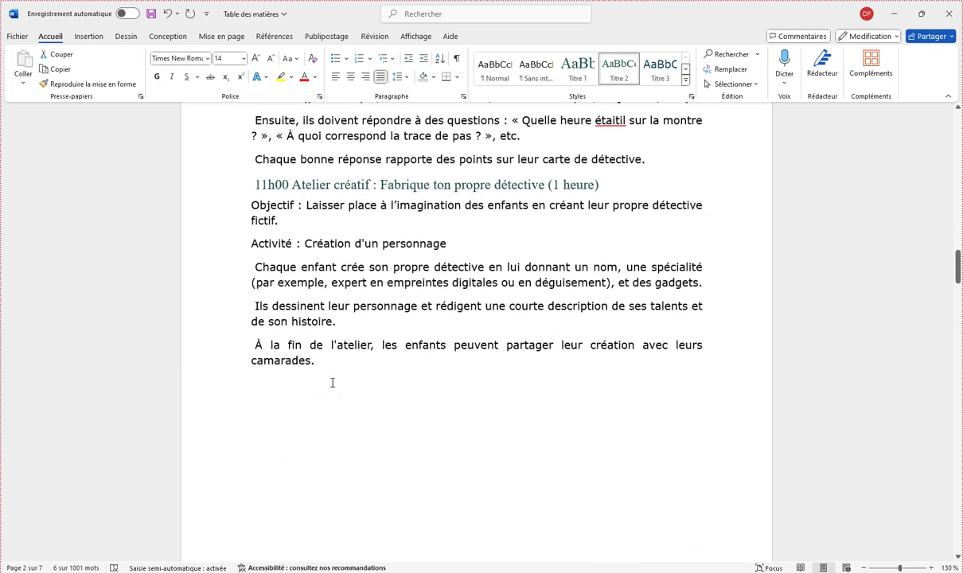
pyautogui.keyDown('shift'); pyautogui.click(324, 367); pyautogui.keyUp('shift')
pyautogui.scroll(8, 367, 406)
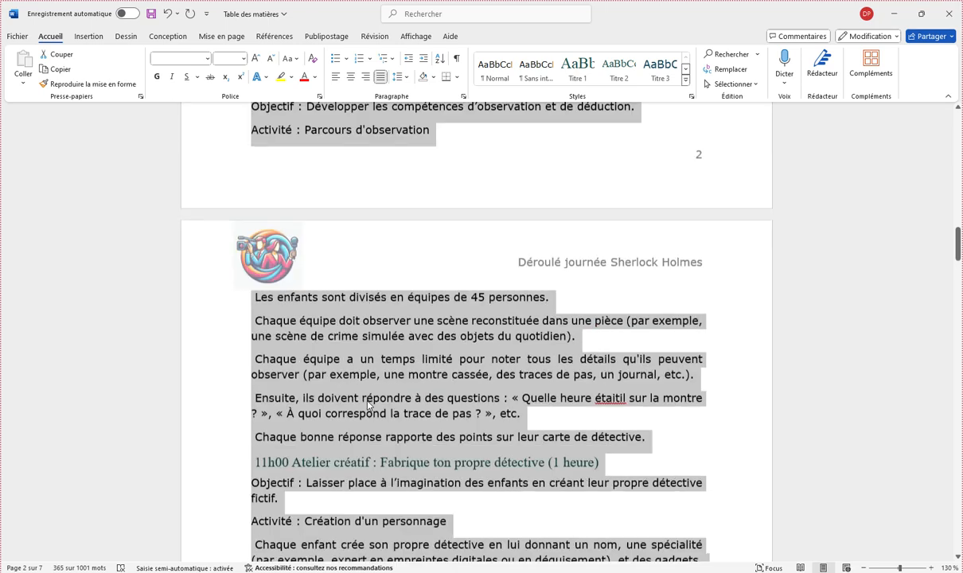
pyautogui.scroll(4, 368, 406)
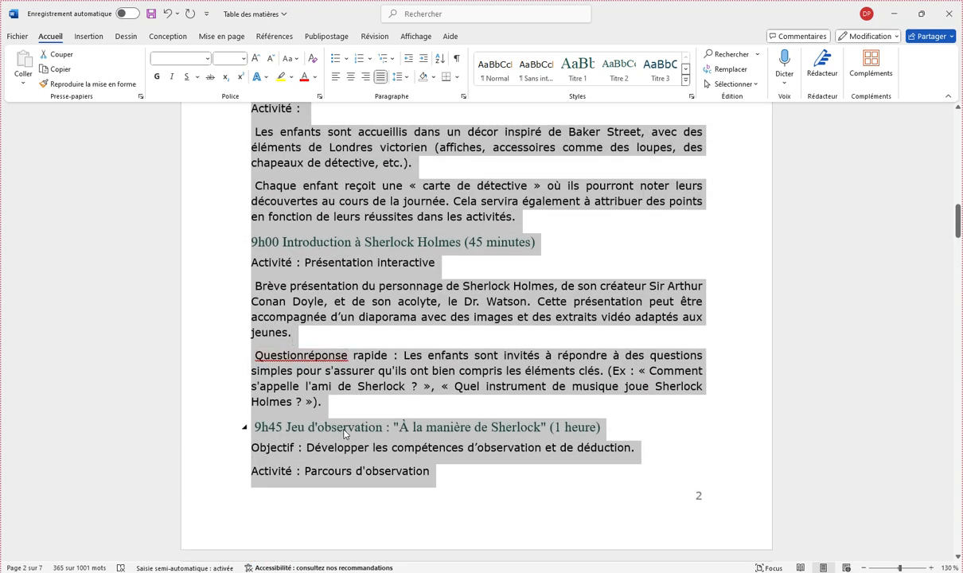
pyautogui.scroll(2, 327, 412)
pyautogui.scroll(1, 345, 432)
pyautogui.scroll(-12, 344, 433)
pyautogui.scroll(4, 344, 434)
pyautogui.scroll(10, 344, 433)
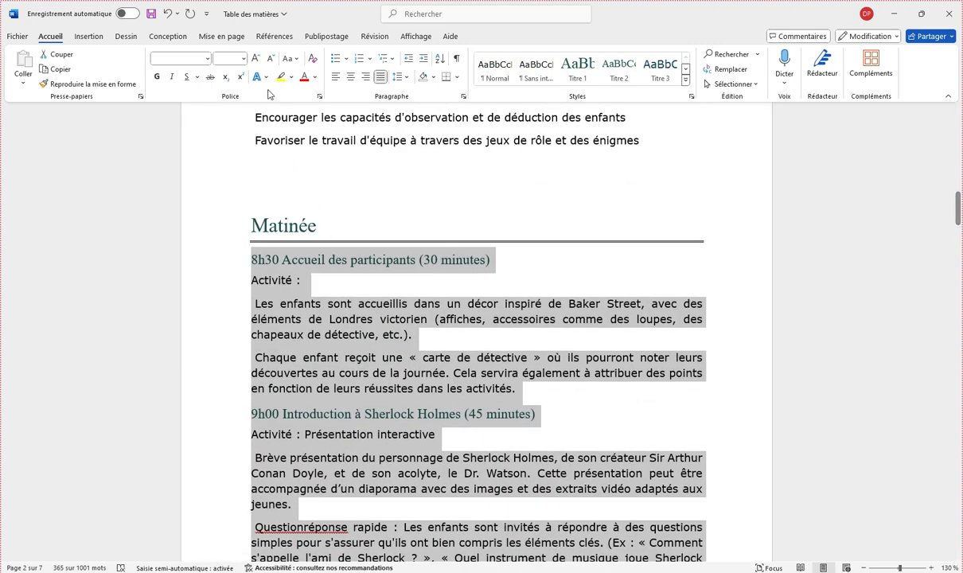
pyautogui.click(221, 38)
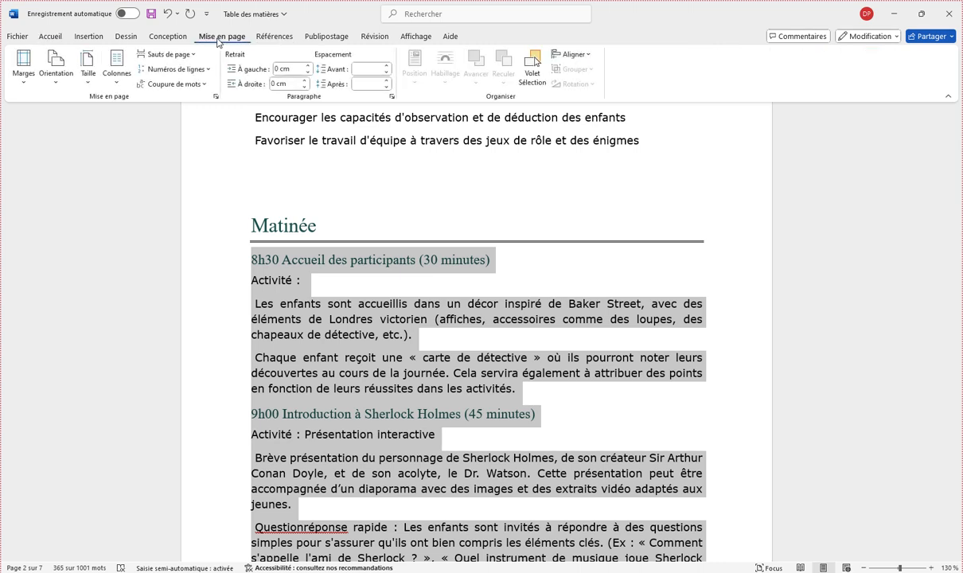
pyautogui.click(117, 68)
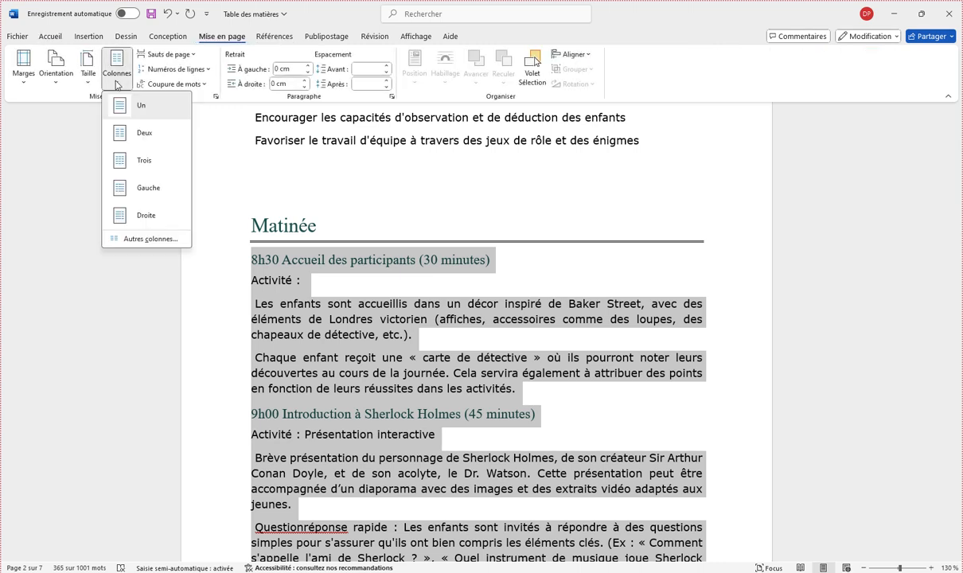
pyautogui.click(137, 137)
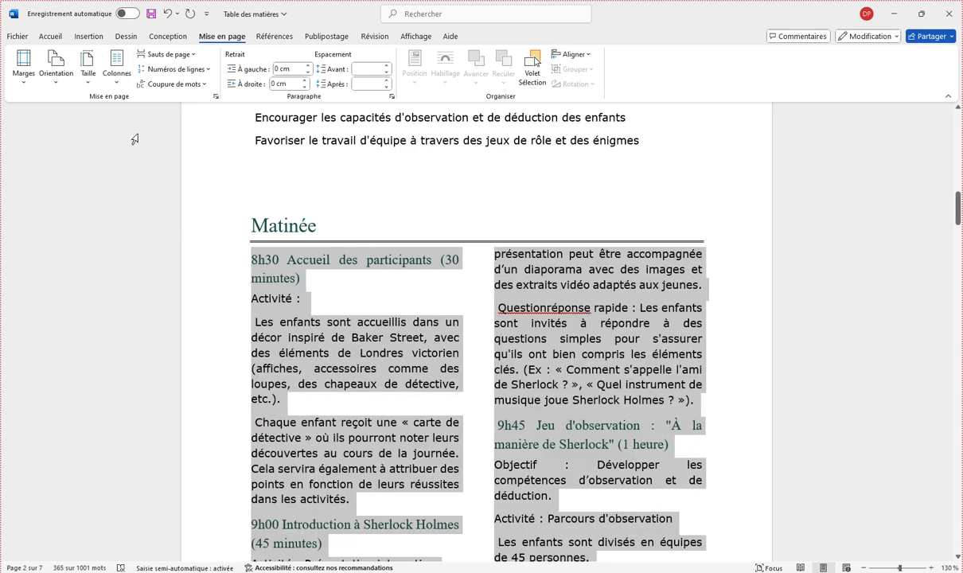
pyautogui.click(421, 384)
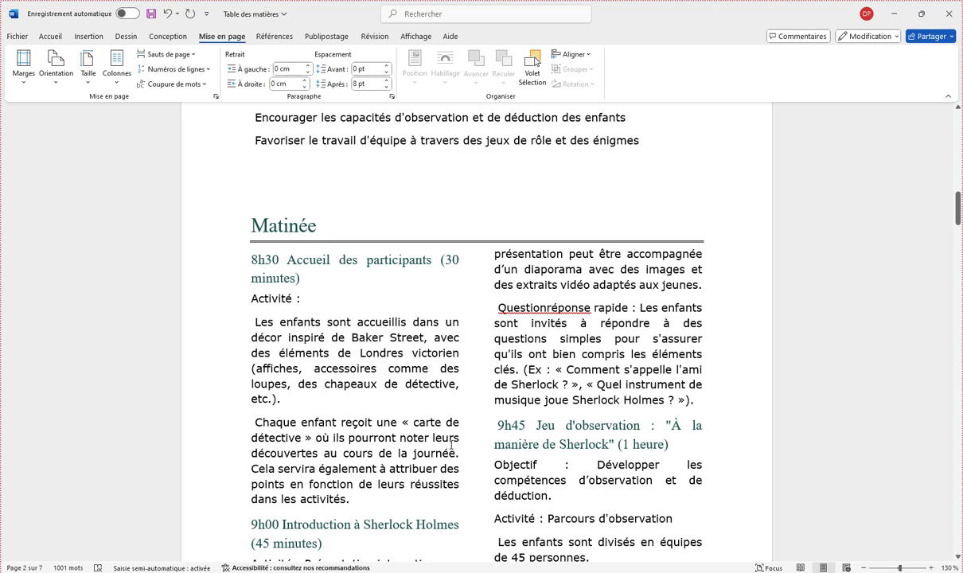
# Step: Remove the leading space of the 11h00 Atelier créatif heading and insert a column break before it
pyautogui.scroll(-3, 450, 442)
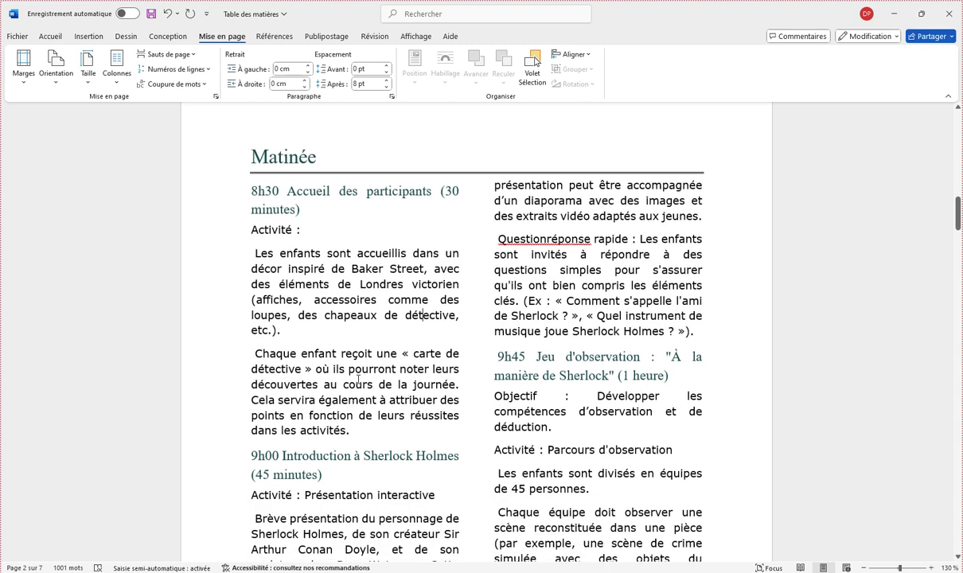
pyautogui.scroll(1, 322, 138)
pyautogui.scroll(-4, 378, 471)
pyautogui.scroll(-14, 378, 472)
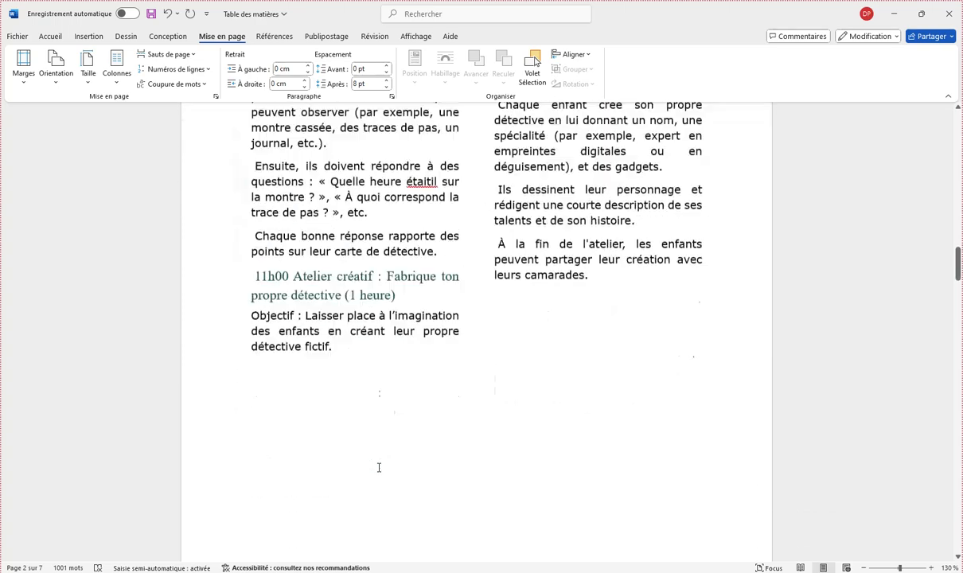
pyautogui.scroll(6, 378, 467)
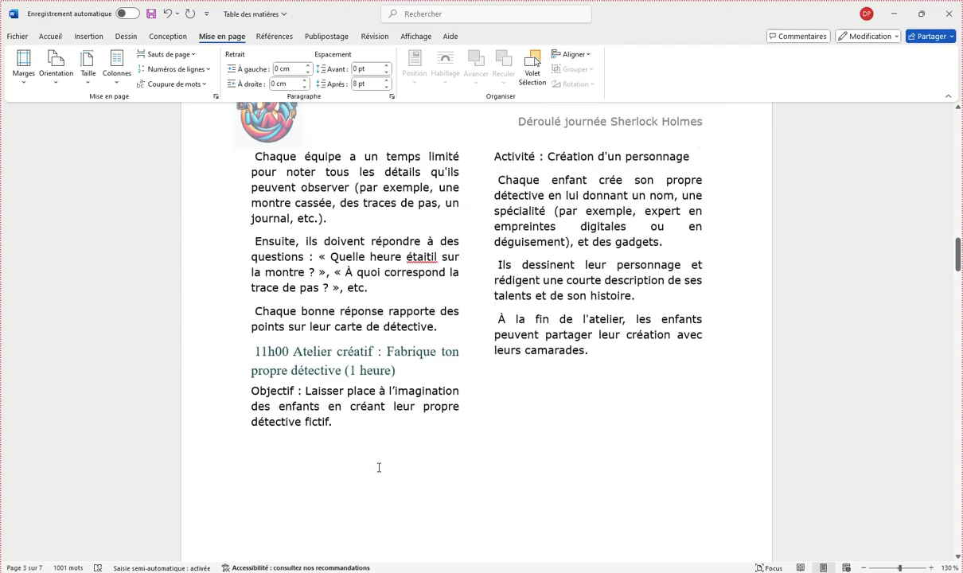
pyautogui.click(257, 385)
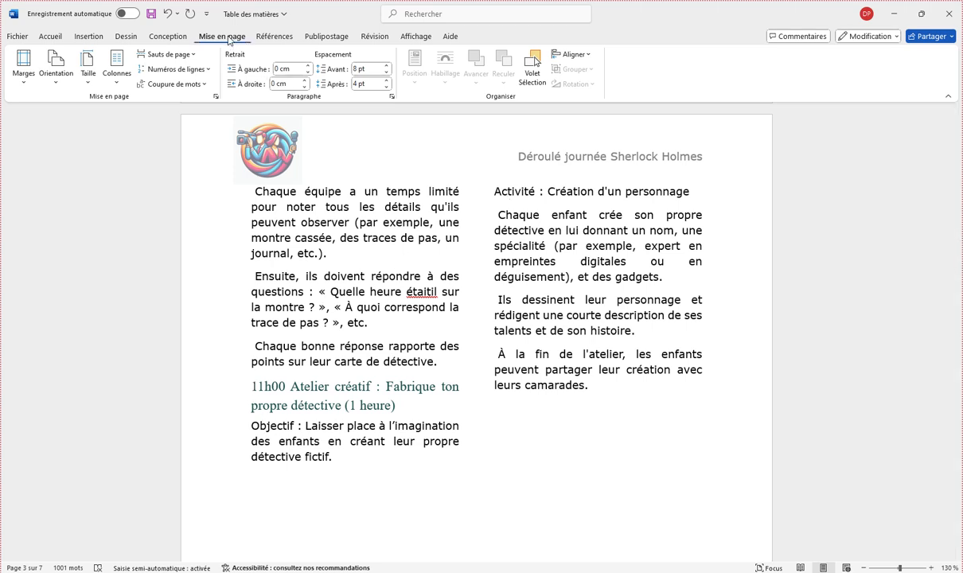
pyautogui.click(187, 59)
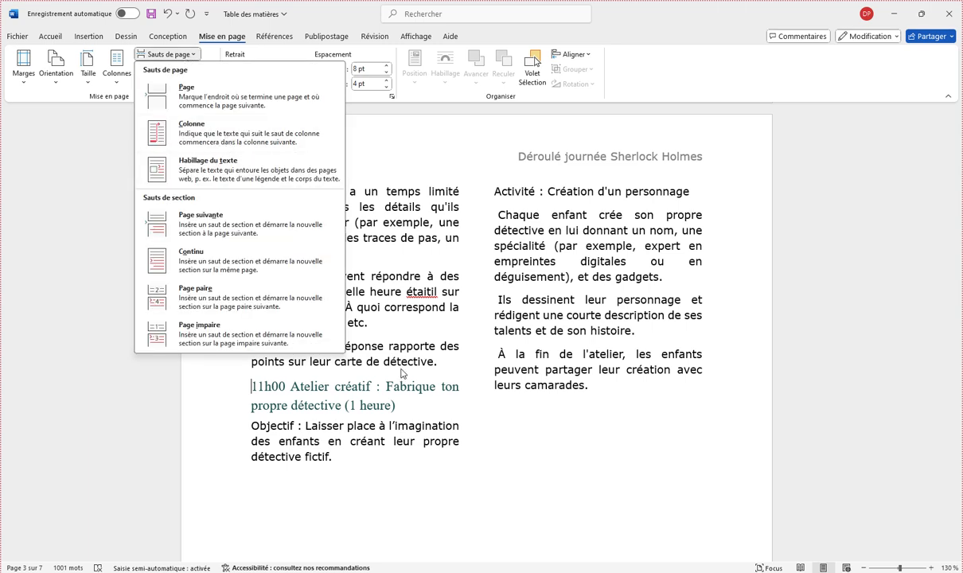
pyautogui.click(434, 445)
pyautogui.click(254, 392)
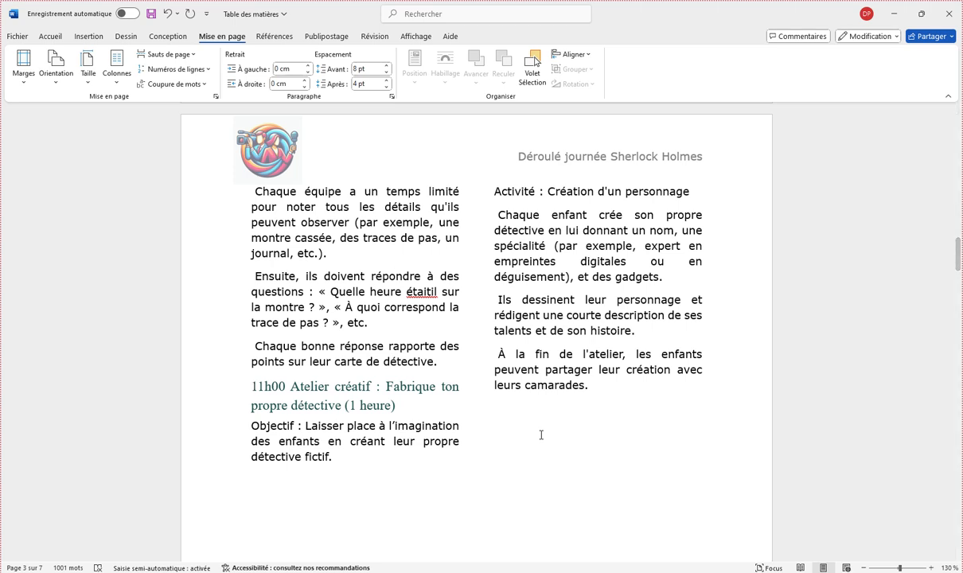
pyautogui.hotkey('ctrl', 'shift', 'Return')
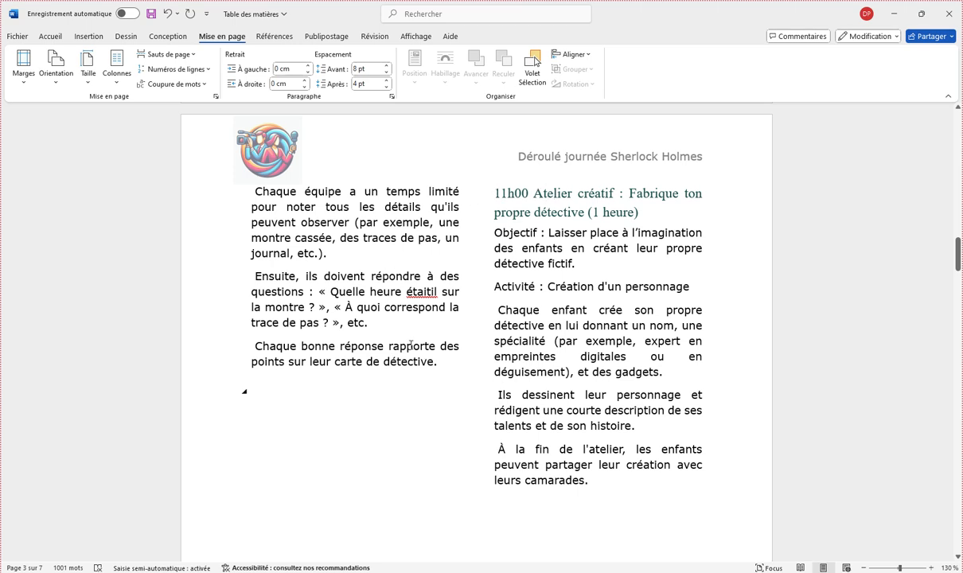
# Step: Insert the picture pipe-156412_1280 from the tutorial folder under UCO after "points sur leur carte de détective."
pyautogui.scroll(-2, 410, 346)
pyautogui.click(437, 253)
pyautogui.scroll(3, 424, 268)
pyautogui.scroll(8, 425, 268)
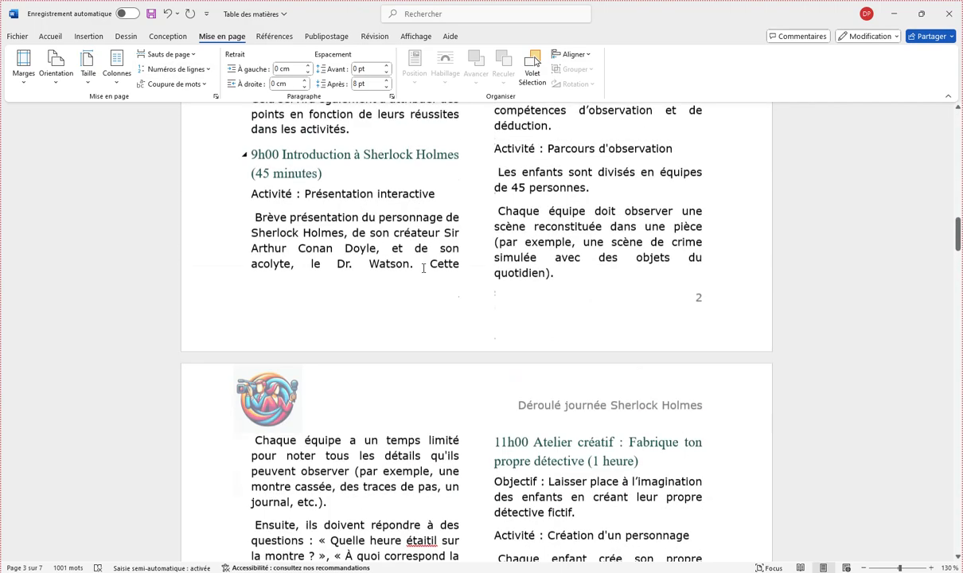
pyautogui.scroll(-6, 424, 277)
pyautogui.scroll(-3, 425, 275)
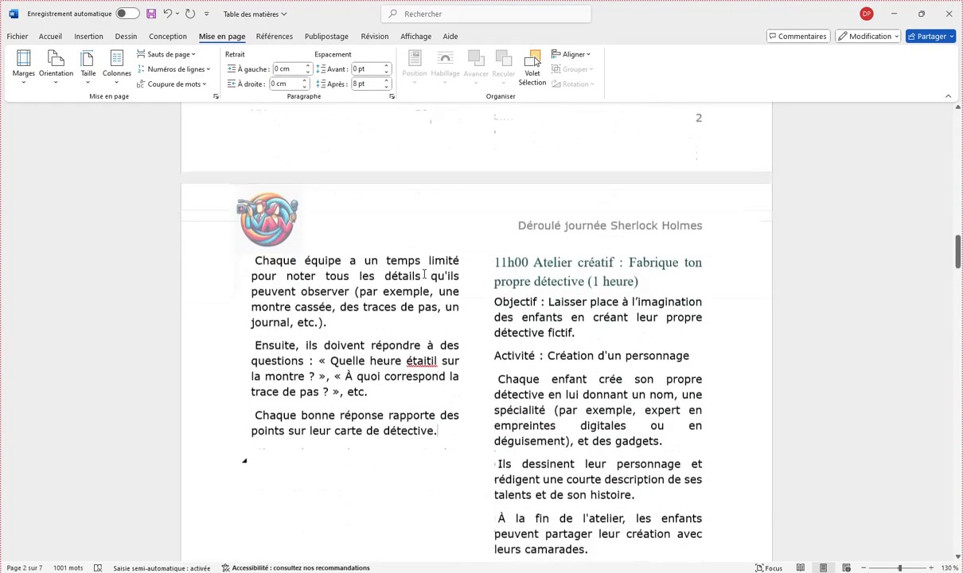
pyautogui.click(89, 36)
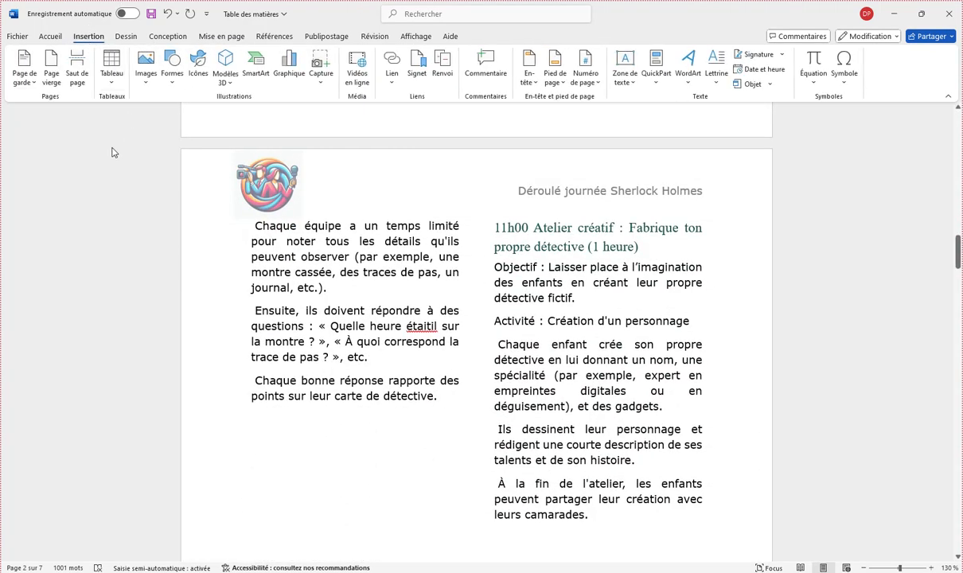
pyautogui.click(150, 82)
pyautogui.click(184, 119)
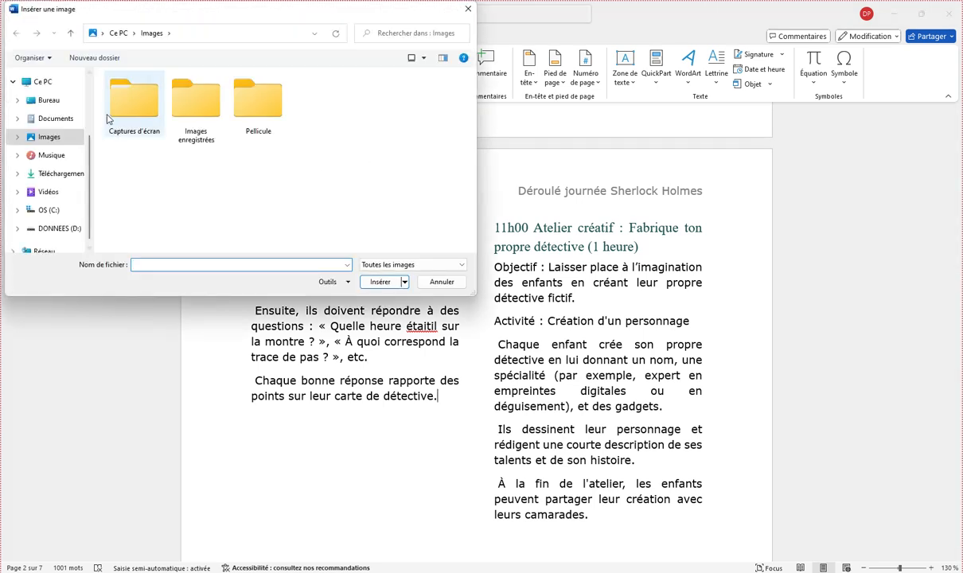
pyautogui.scroll(3, 48, 107)
pyautogui.click(46, 99)
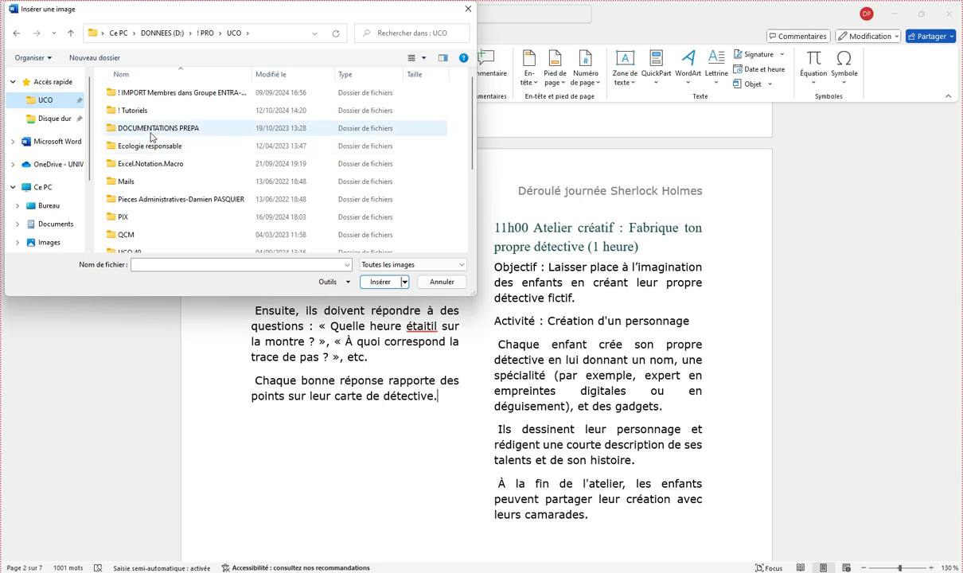
pyautogui.doubleClick(189, 112)
pyautogui.doubleClick(191, 145)
pyautogui.click(264, 115)
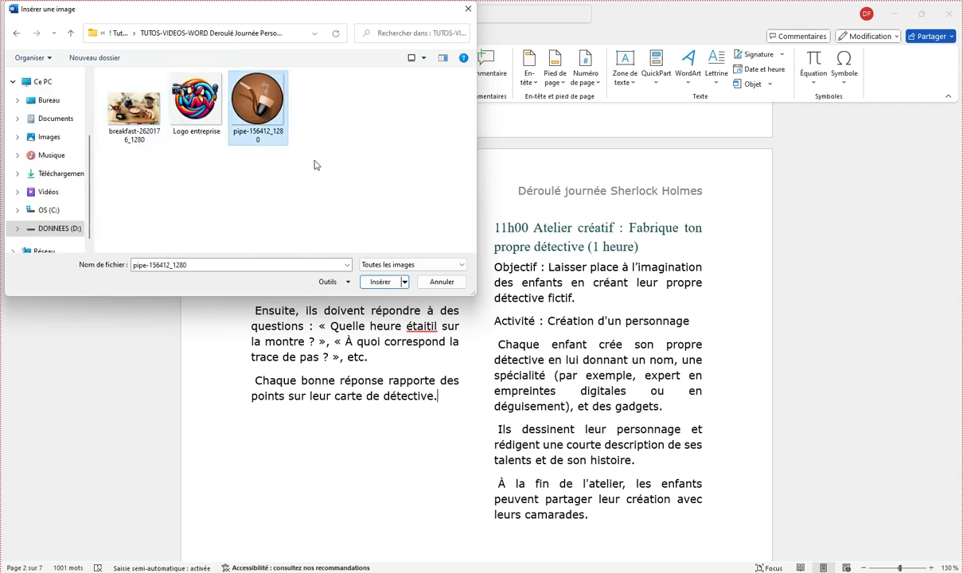
pyautogui.click(374, 282)
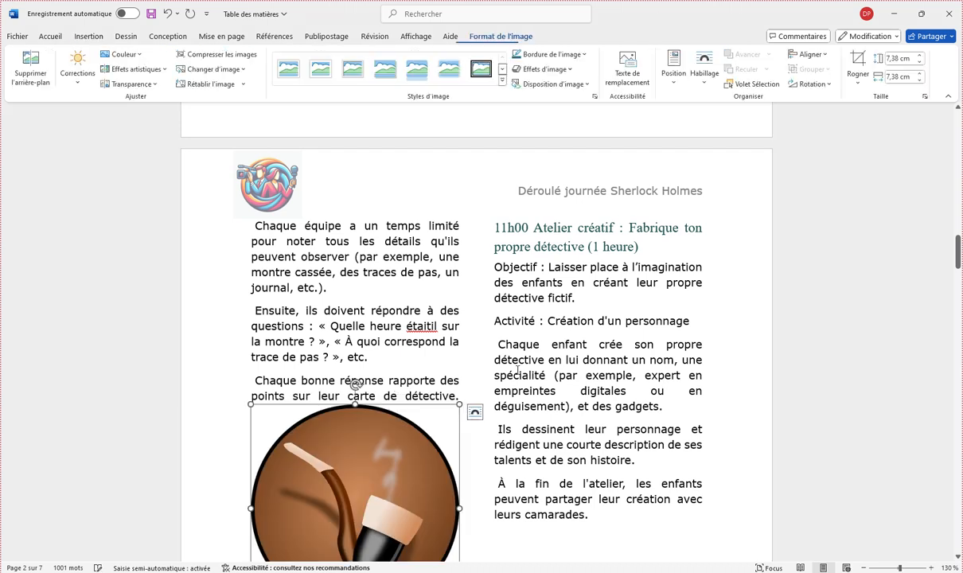
# Step: Set the pipe picture's text wrapping to Devant le texte and shrink it proportionally to about two thirds of its size
pyautogui.click(706, 65)
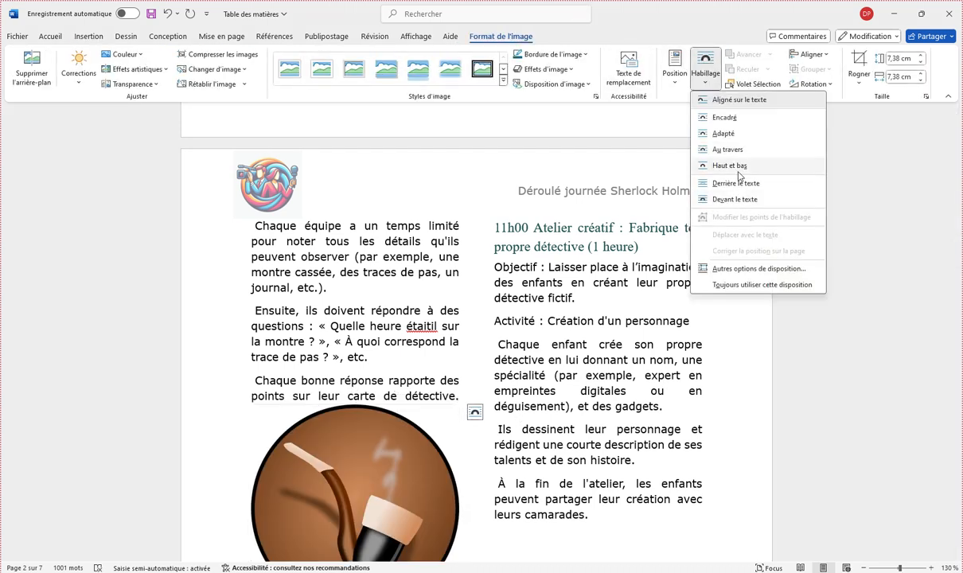
pyautogui.click(733, 201)
pyautogui.scroll(-3, 356, 280)
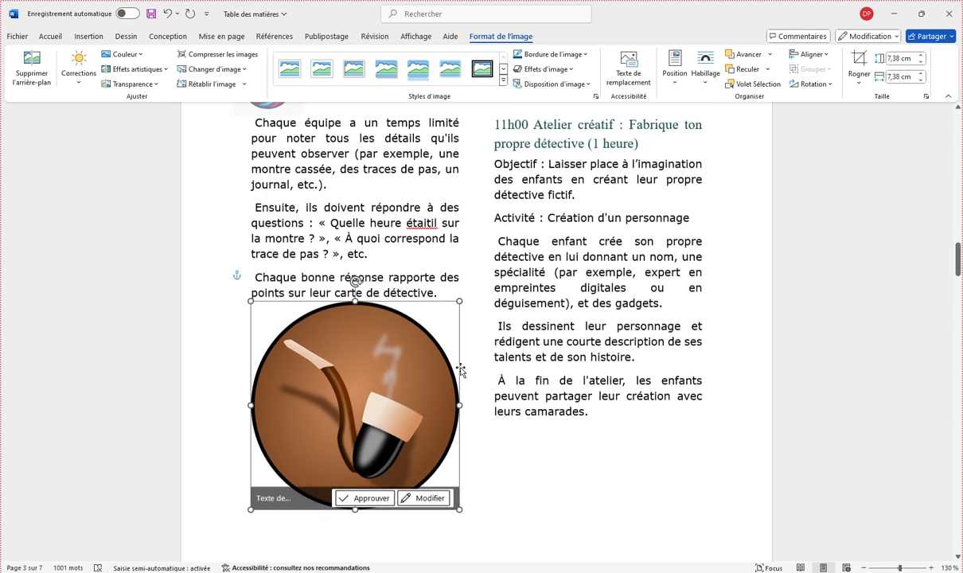
pyautogui.moveTo(461, 300); pyautogui.dragTo(386, 373)
# Step: Place the pipe picture below the "carte de détective" paragraph with a small gap, rotate it slightly clockwise and deselect it
pyautogui.moveTo(334, 440); pyautogui.dragTo(351, 392)
pyautogui.moveTo(336, 309); pyautogui.dragTo(363, 314)
pyautogui.click(658, 398)
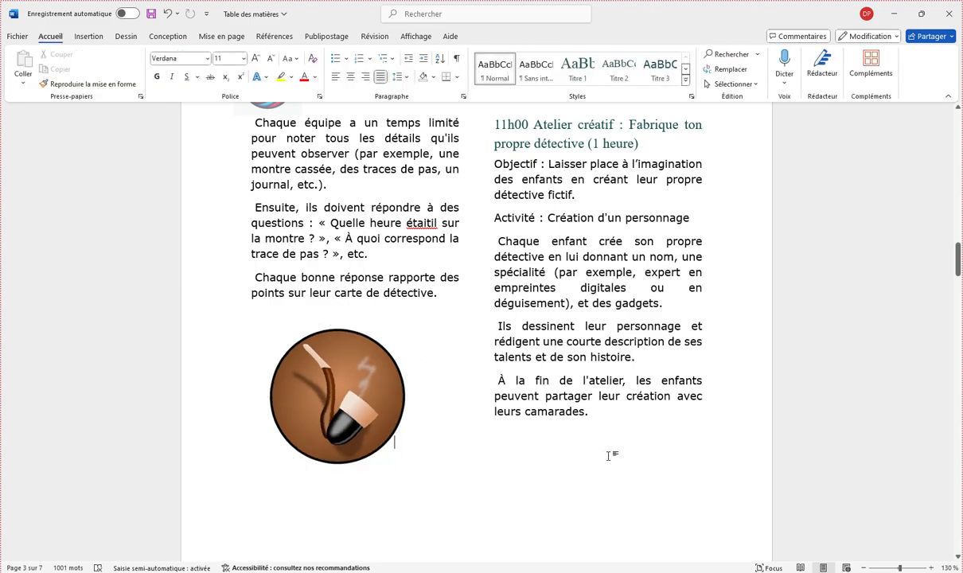
# Step: Review the document's layout, from the introduction and two-column Matinée section through Midi and Après-midi to Fin de journée et retour
pyautogui.scroll(-2, 610, 455)
pyautogui.scroll(15, 573, 466)
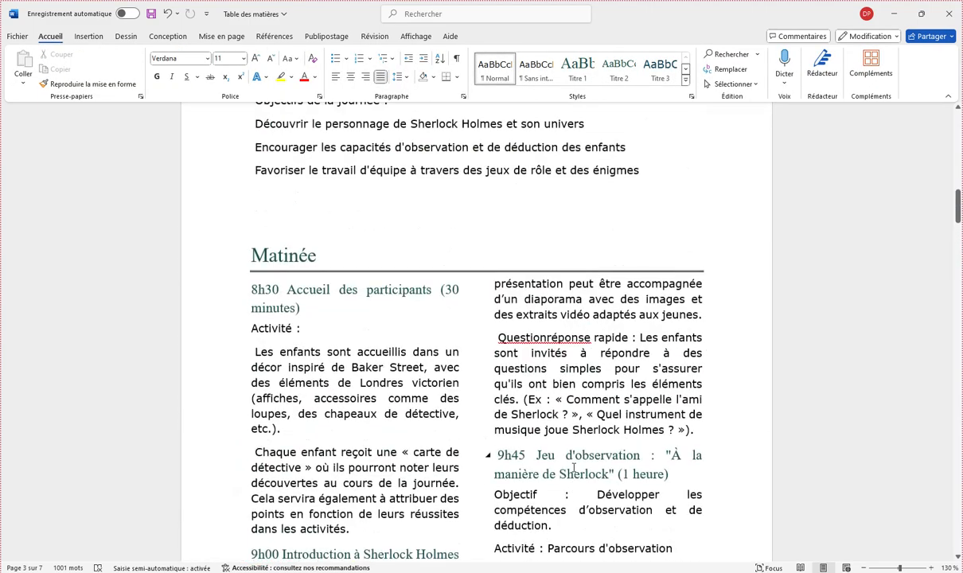
pyautogui.scroll(-15, 573, 467)
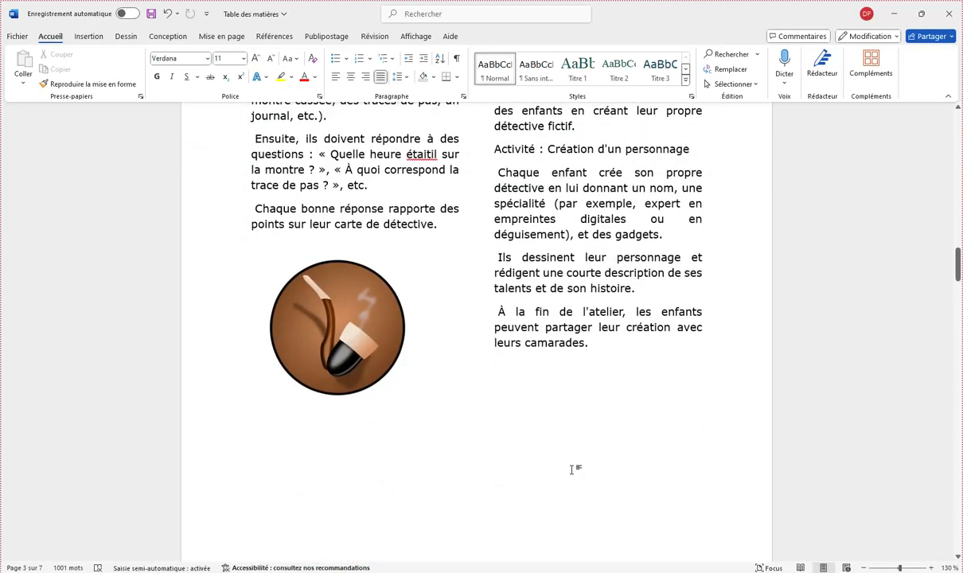
pyautogui.scroll(10, 572, 469)
pyautogui.scroll(10, 572, 469)
pyautogui.moveTo(958, 185)
pyautogui.mouseDown()
pyautogui.moveTo(958, 176)
pyautogui.moveTo(957, 199)
pyautogui.moveTo(958, 185)
pyautogui.mouseUp()
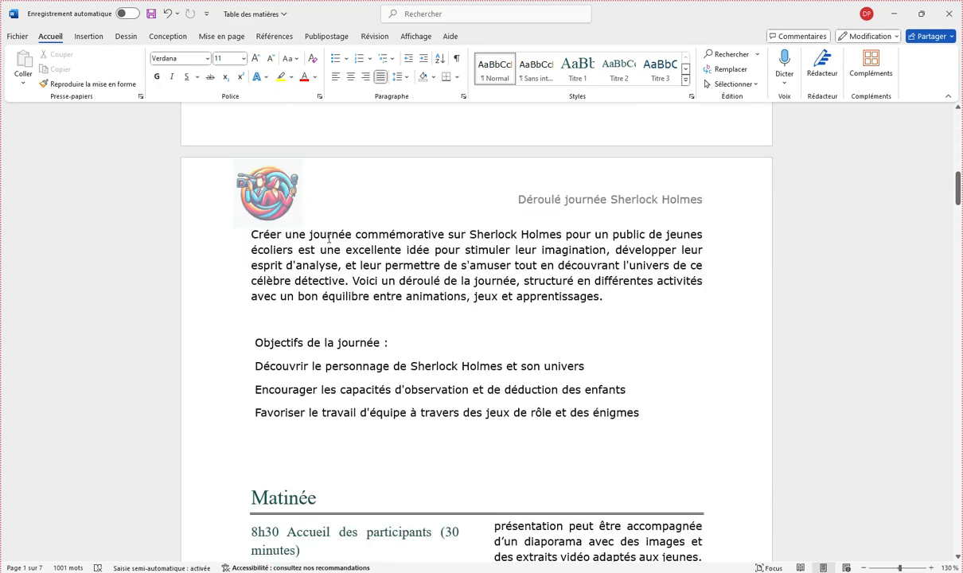
pyautogui.scroll(-2, 492, 396)
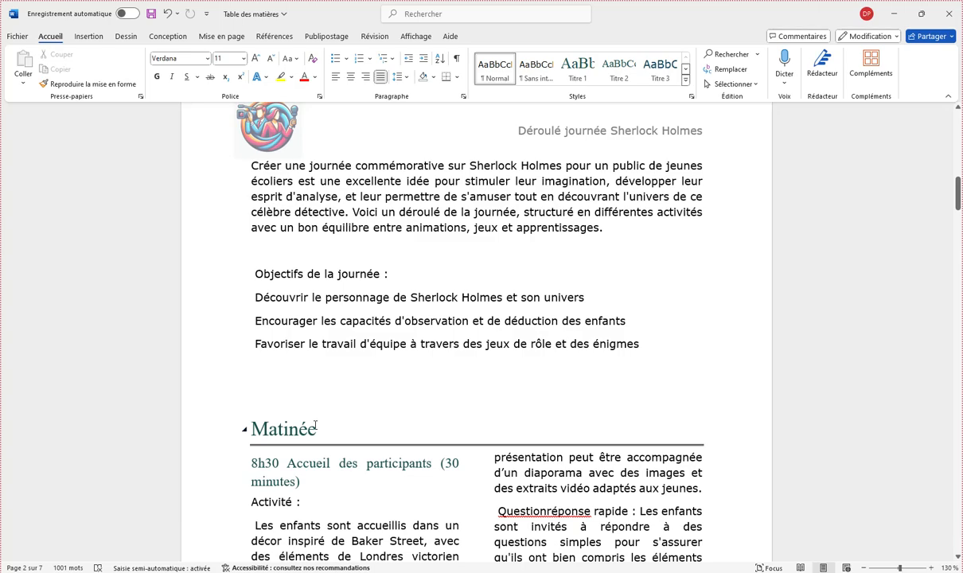
pyautogui.scroll(-4, 315, 425)
pyautogui.moveTo(957, 203); pyautogui.dragTo(958, 318)
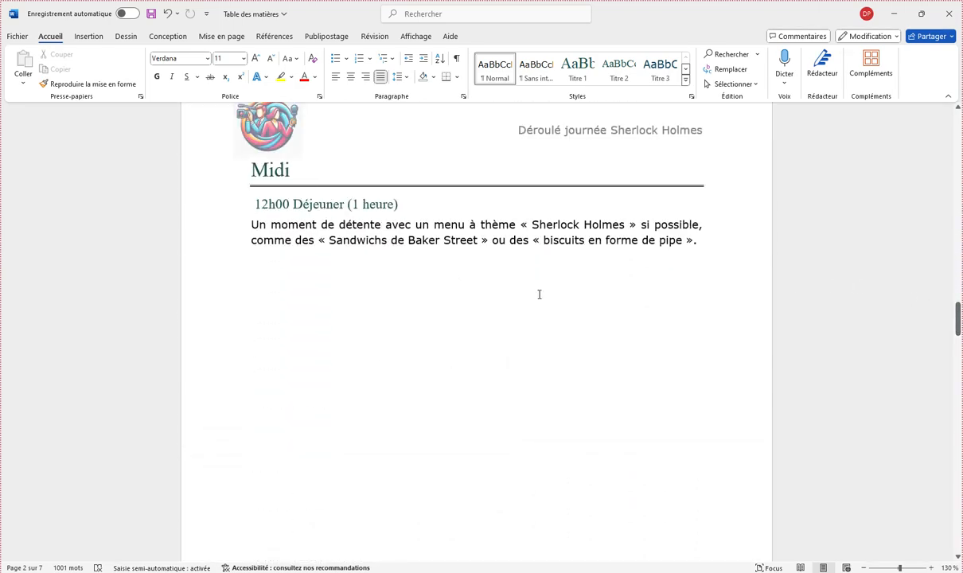
pyautogui.scroll(-20, 539, 295)
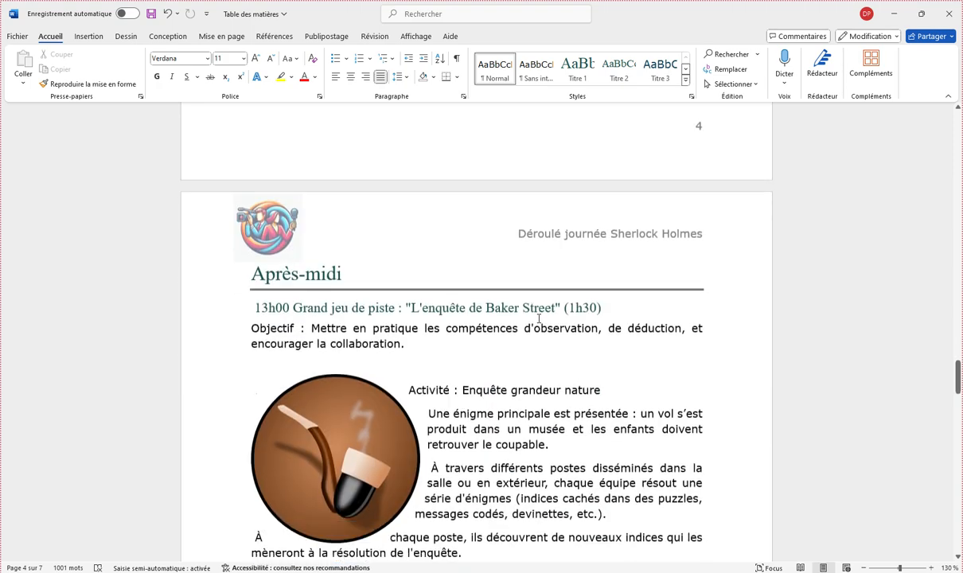
pyautogui.scroll(-20, 539, 320)
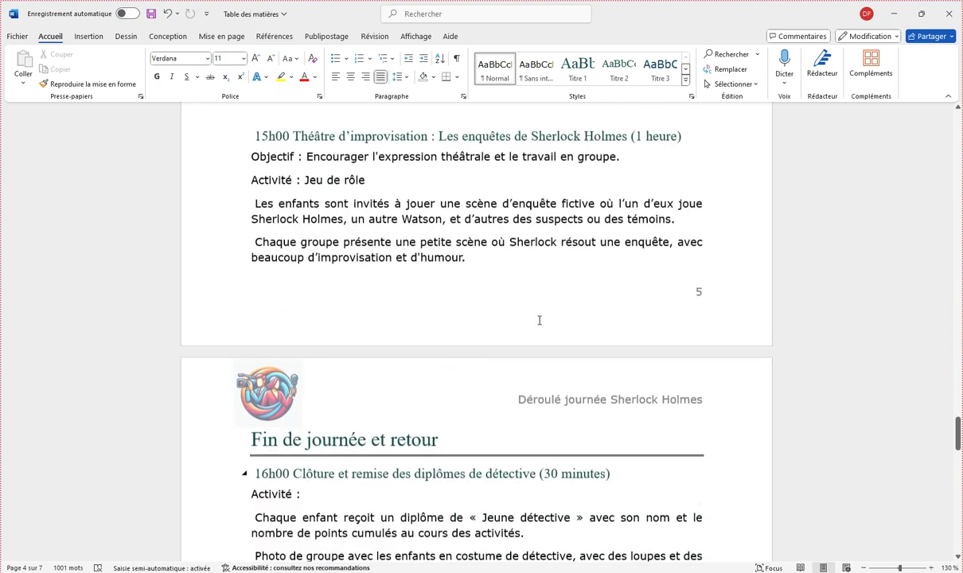
pyautogui.scroll(-1, 539, 322)
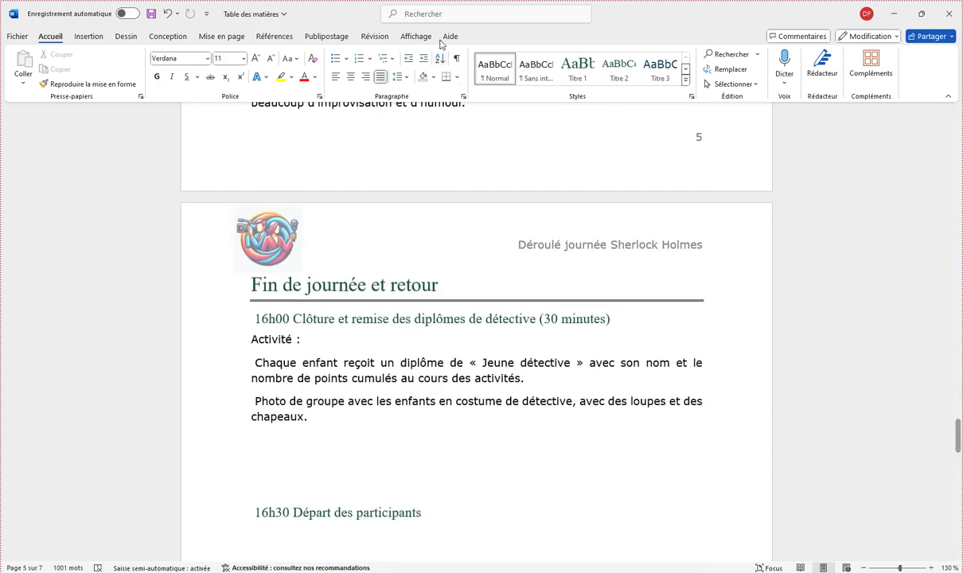